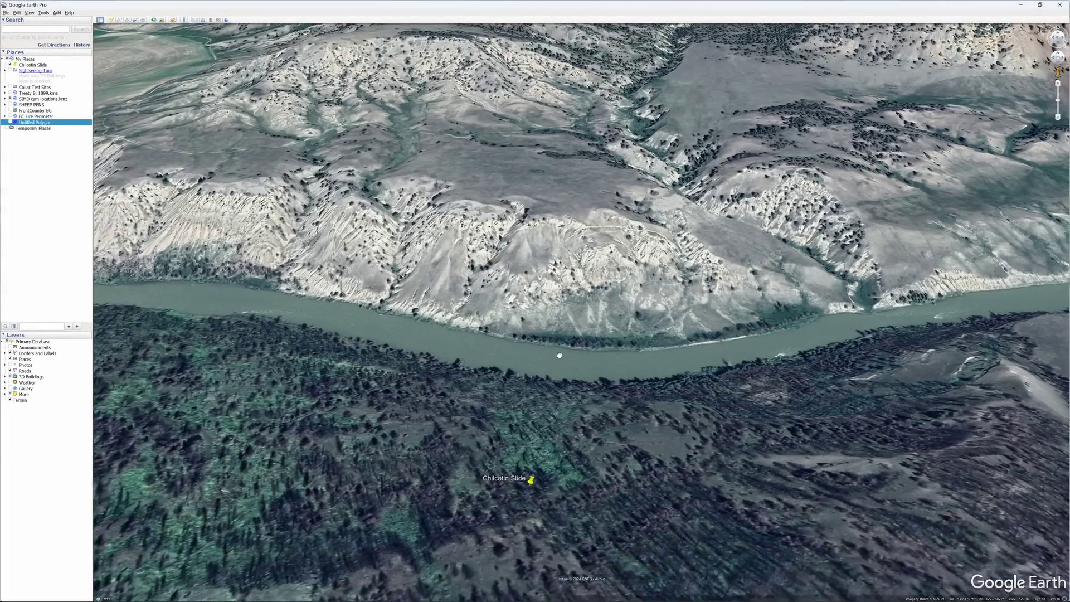
Pan along the river valley and centre the river above the Chilcotin Slide placemark.
{"action": "left_click_drag", "start_coordinate": [494, 309], "coordinate": [629, 312]}
{"action": "left_click_drag", "start_coordinate": [452, 277], "coordinate": [590, 308]}
{"action": "left_click_drag", "start_coordinate": [426, 269], "coordinate": [465, 273]}
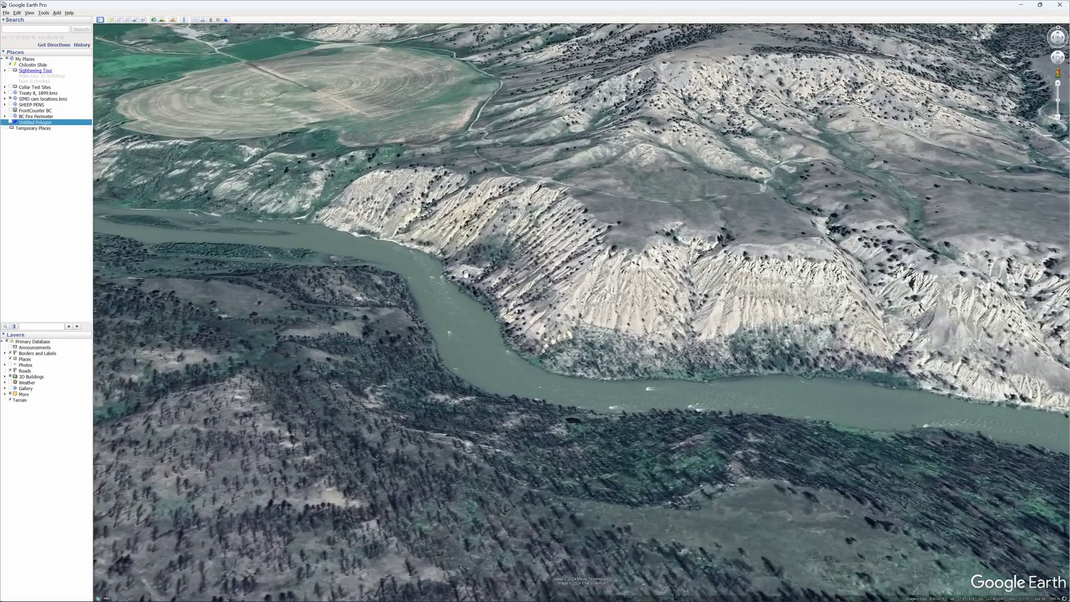
{"action": "left_click_drag", "start_coordinate": [376, 245], "coordinate": [672, 340]}
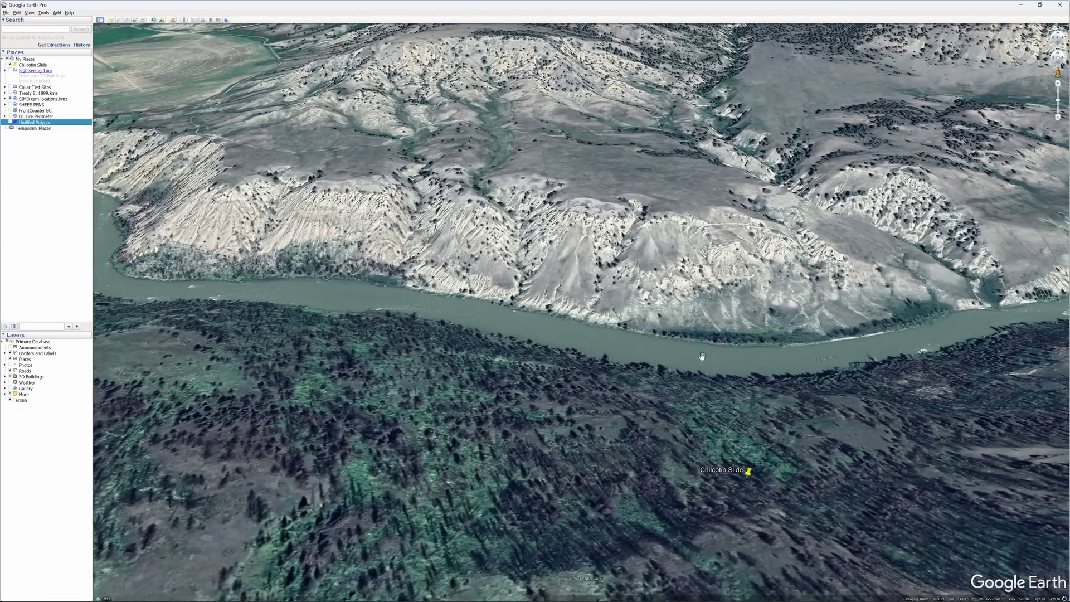
{"action": "left_click_drag", "start_coordinate": [612, 349], "coordinate": [651, 346]}
{"action": "left_click_drag", "start_coordinate": [749, 363], "coordinate": [686, 356]}
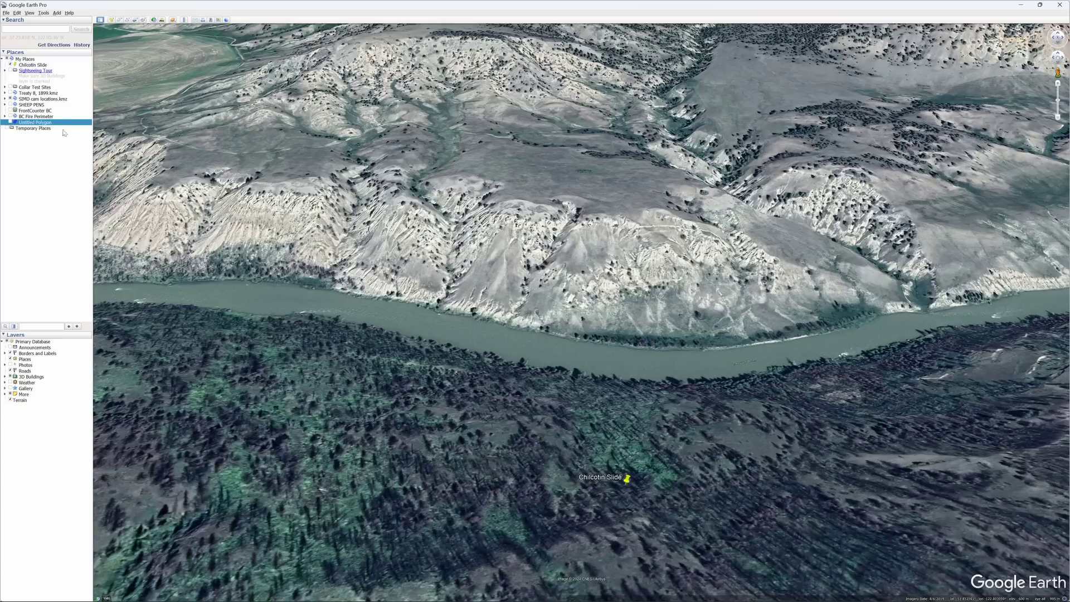
Show the Untitled Polygon and check its 560 m Absolute altitude without changing anything.
{"action": "left_click", "coordinate": [10, 122]}
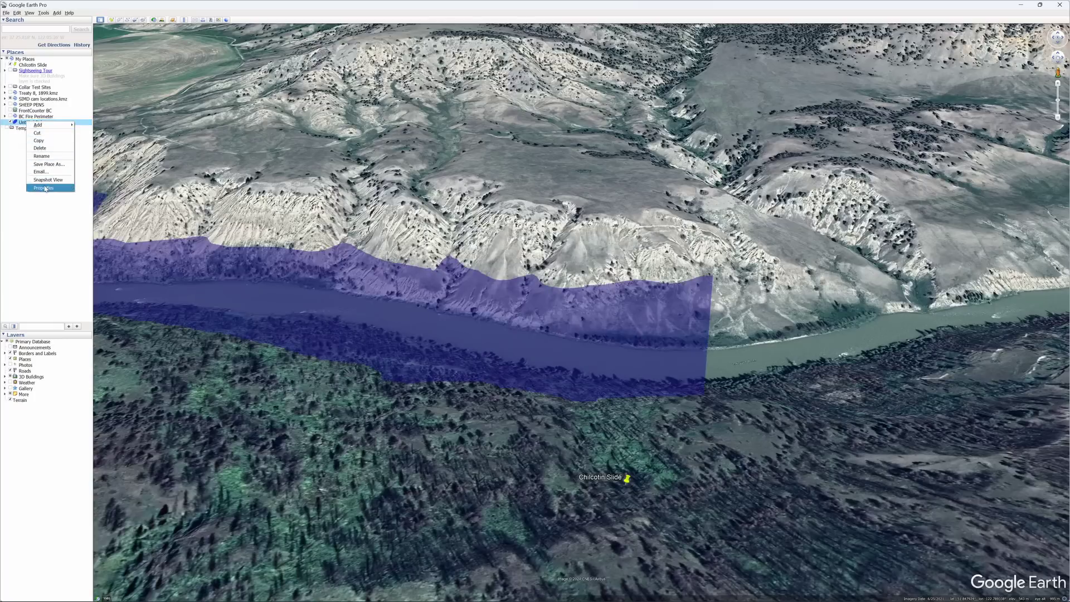
{"action": "left_click", "coordinate": [43, 188]}
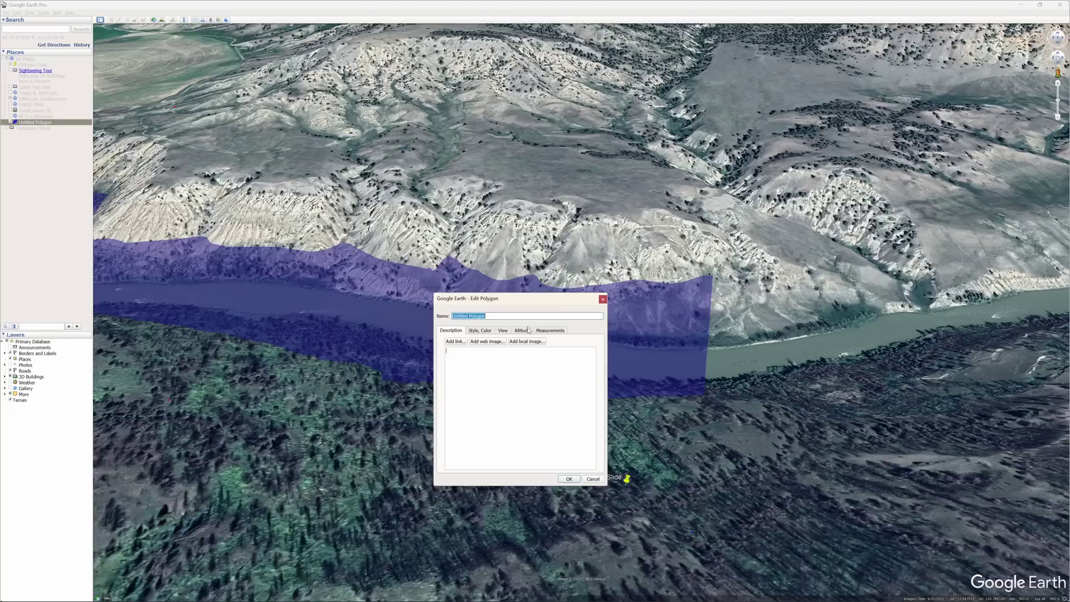
{"action": "left_click", "coordinate": [526, 331]}
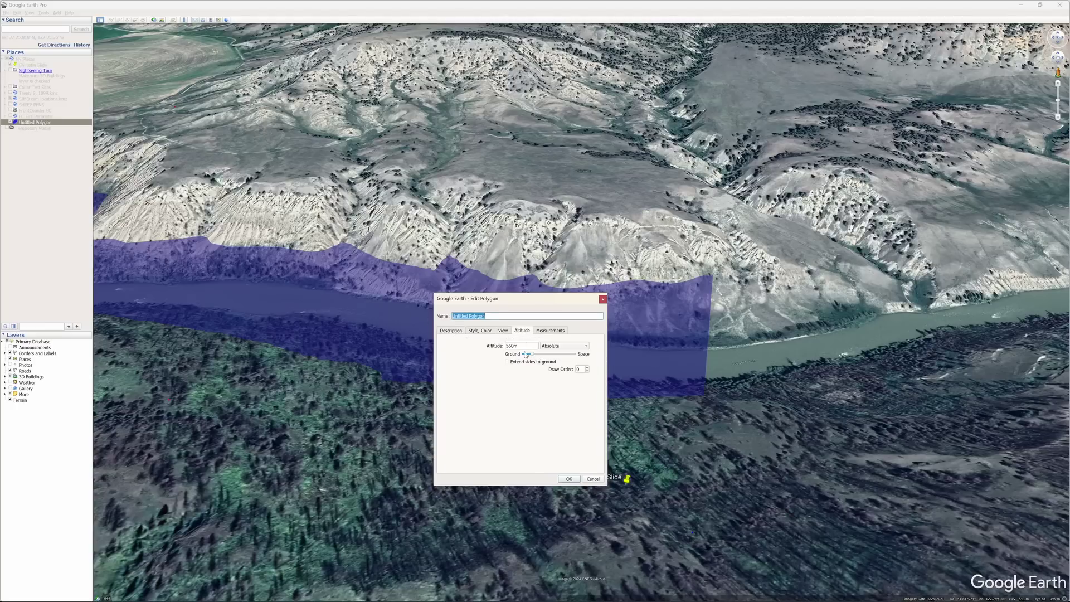
{"action": "left_click", "coordinate": [592, 479]}
{"action": "middle_click_drag", "start_coordinate": [704, 345], "coordinate": [600, 379]}
Orbit and tilt around the polygon's downstream corner so the river runs diagonally, then zoom and pan.
{"action": "scroll", "coordinate": [669, 352], "scroll_direction": "up", "scroll_amount": 2}
{"action": "middle_click_drag", "start_coordinate": [671, 347], "coordinate": [787, 343]}
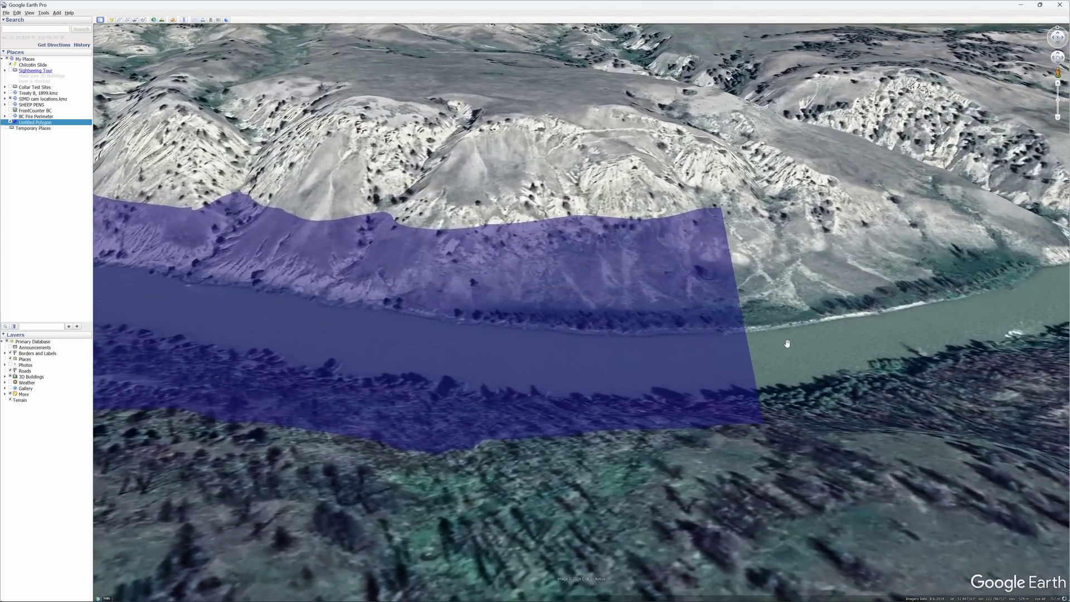
{"action": "middle_click_drag", "start_coordinate": [676, 339], "coordinate": [745, 351]}
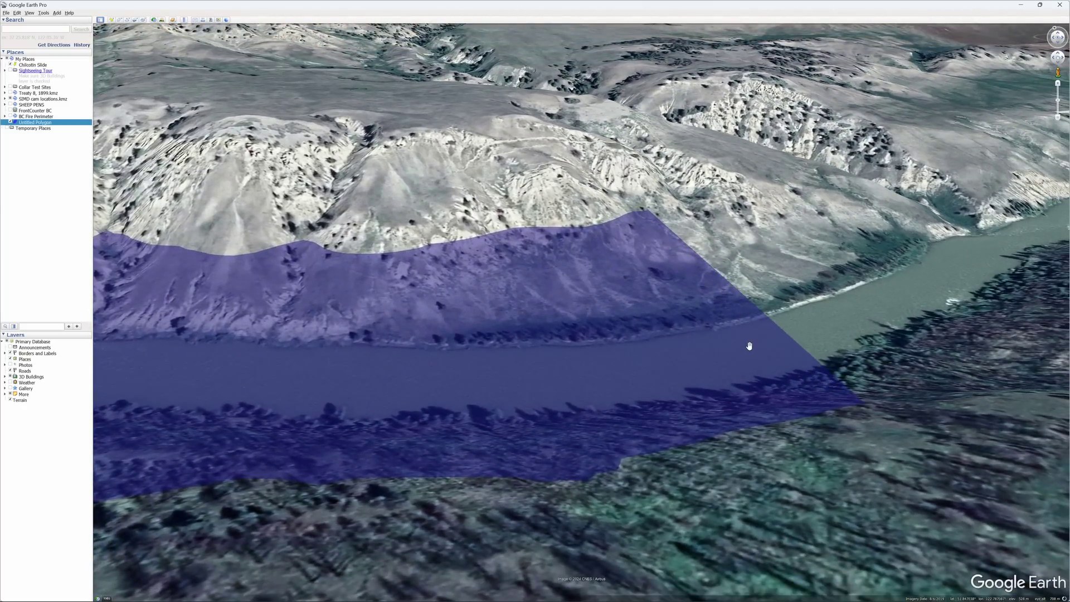
{"action": "left_click_drag", "start_coordinate": [509, 335], "coordinate": [599, 336]}
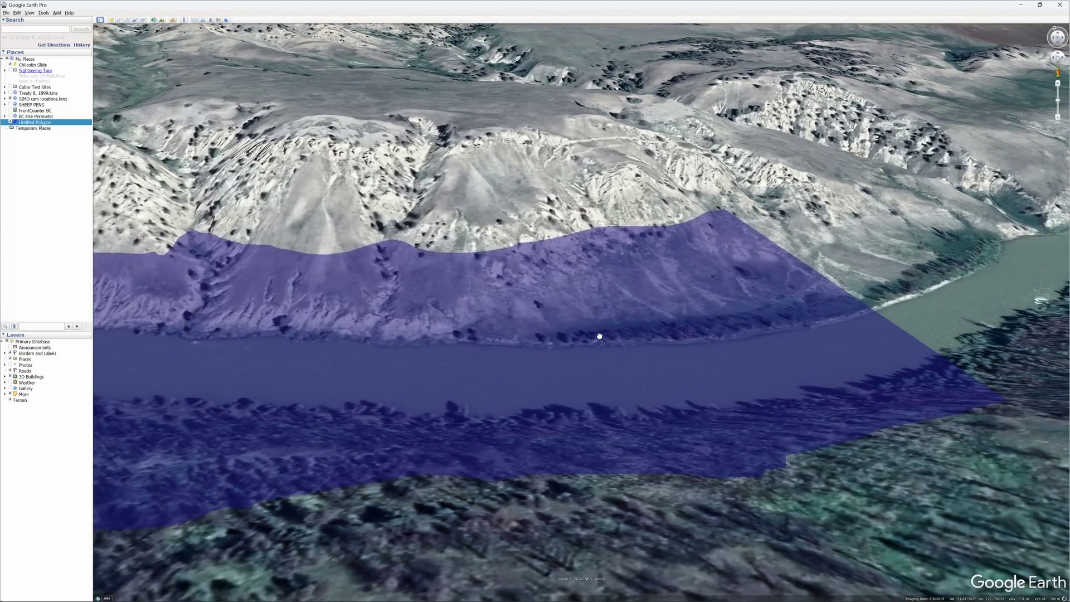
{"action": "scroll", "coordinate": [573, 338], "scroll_direction": "down", "scroll_amount": 3}
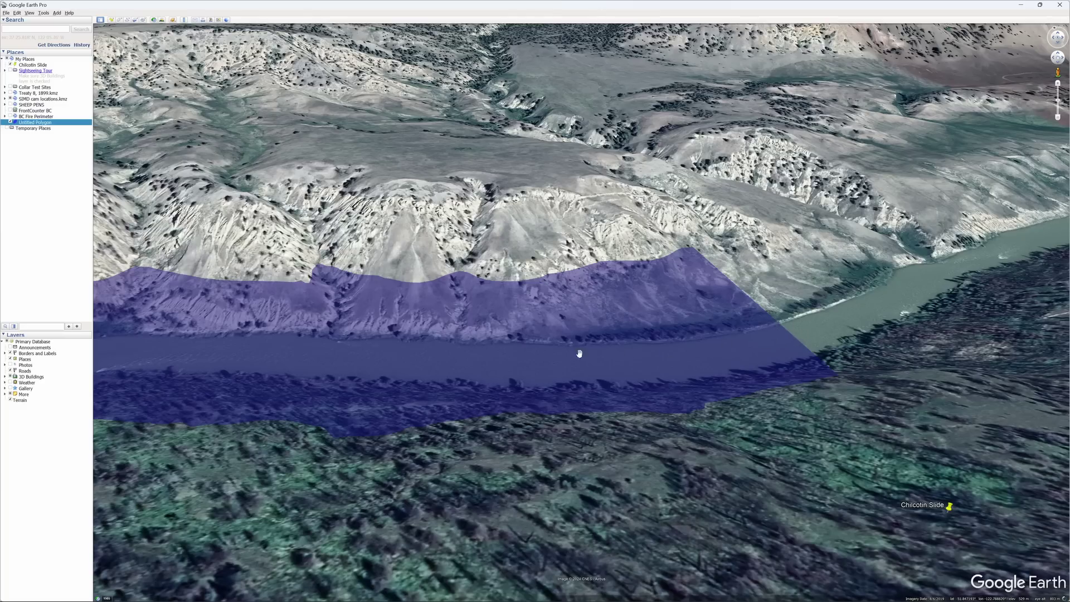
Pan upstream along the flooded river around the bend until the circular field sits above the polygon.
{"action": "left_click_drag", "start_coordinate": [306, 350], "coordinate": [524, 334]}
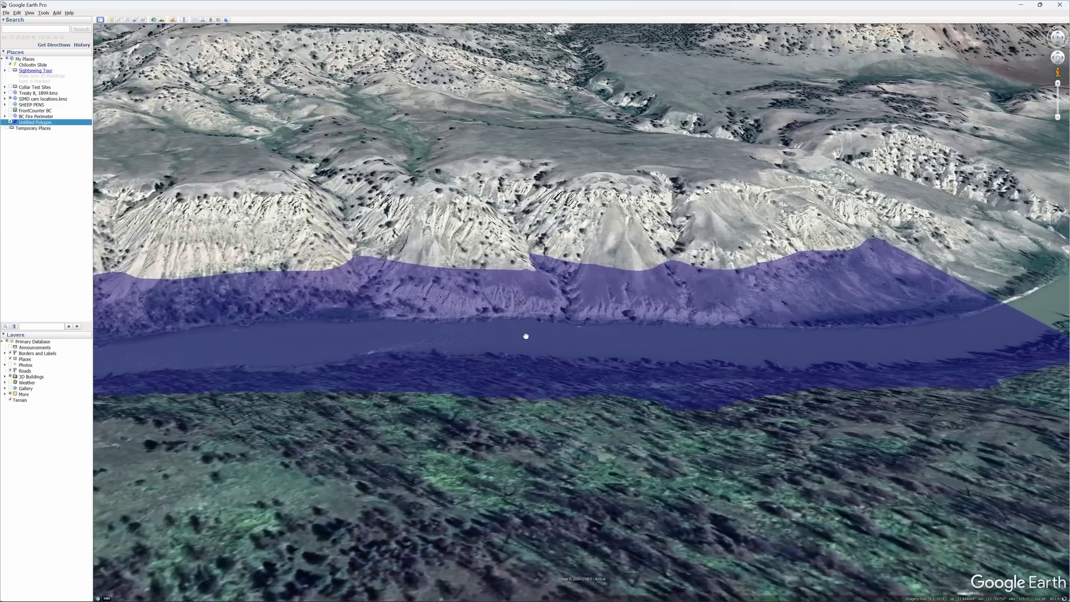
{"action": "left_click_drag", "start_coordinate": [299, 340], "coordinate": [557, 325]}
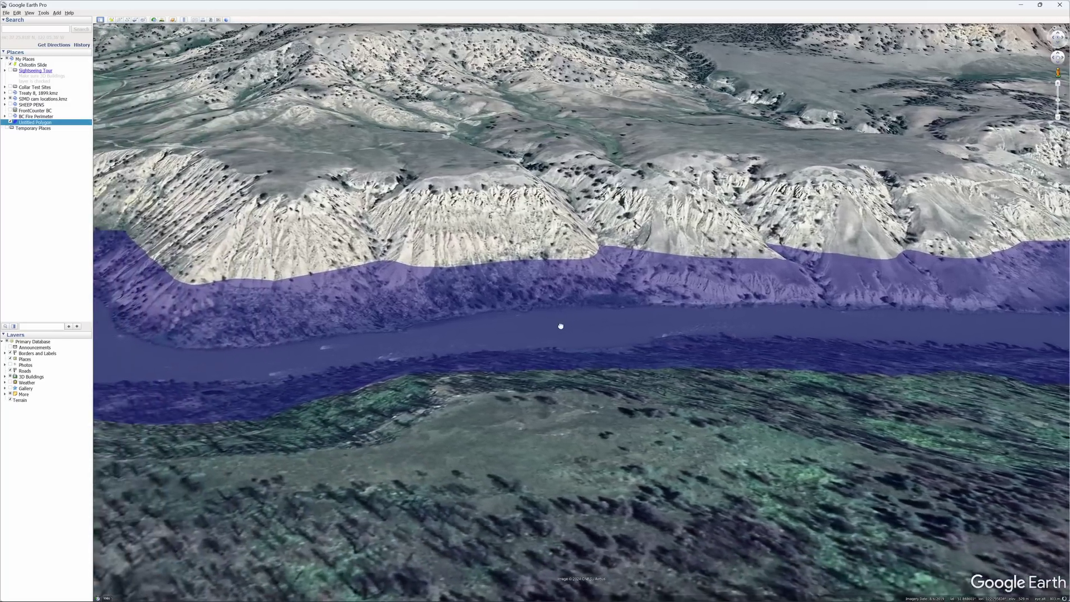
{"action": "left_click_drag", "start_coordinate": [211, 344], "coordinate": [506, 354]}
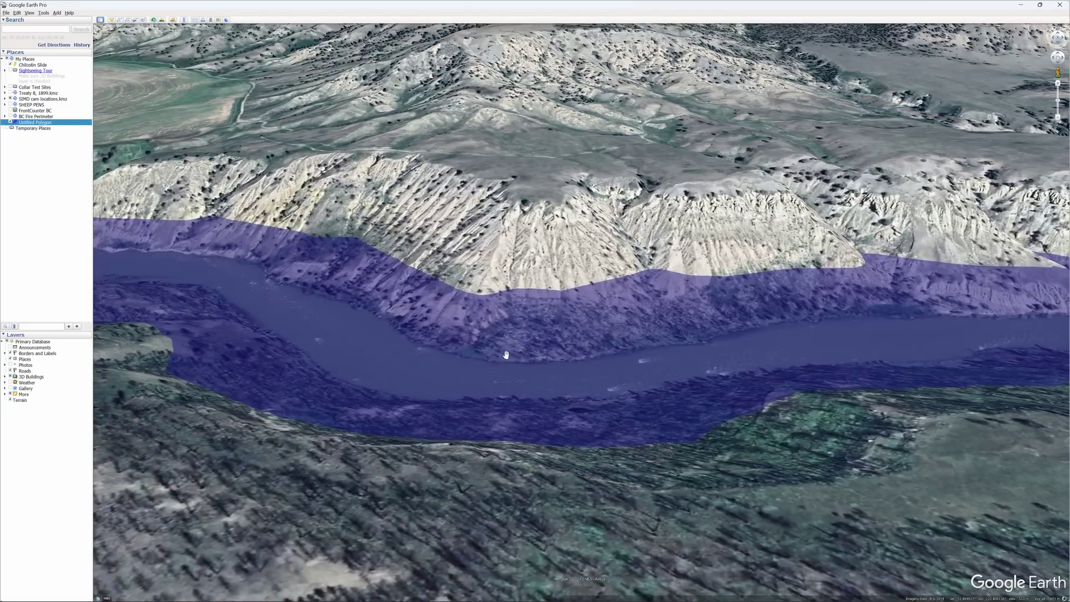
{"action": "left_click_drag", "start_coordinate": [298, 320], "coordinate": [630, 359]}
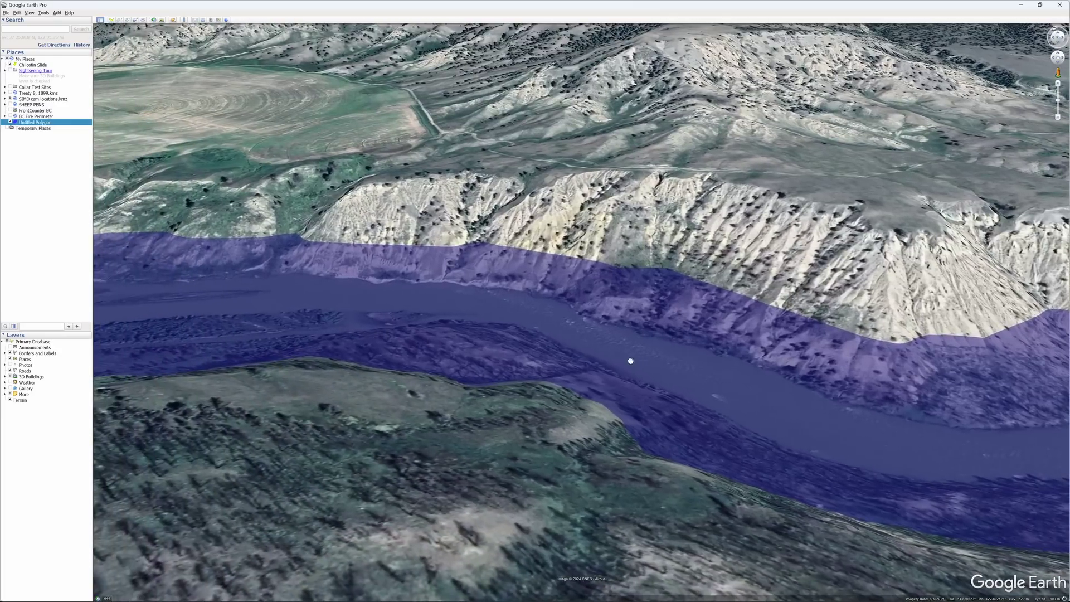
{"action": "left_click_drag", "start_coordinate": [297, 319], "coordinate": [509, 323]}
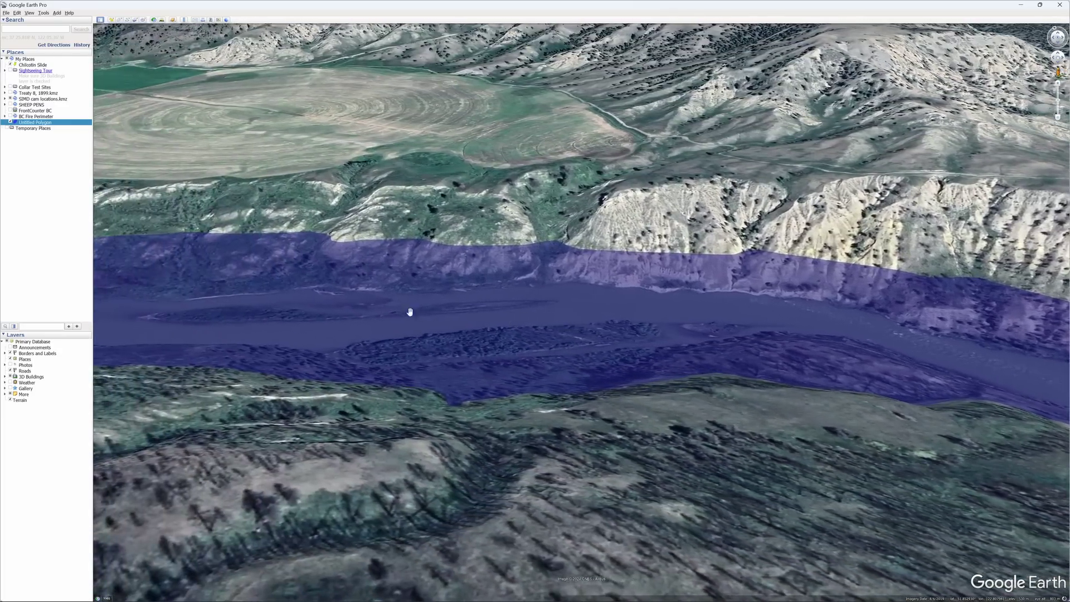
{"action": "left_click_drag", "start_coordinate": [249, 304], "coordinate": [453, 318]}
{"action": "left_click_drag", "start_coordinate": [219, 313], "coordinate": [402, 349]}
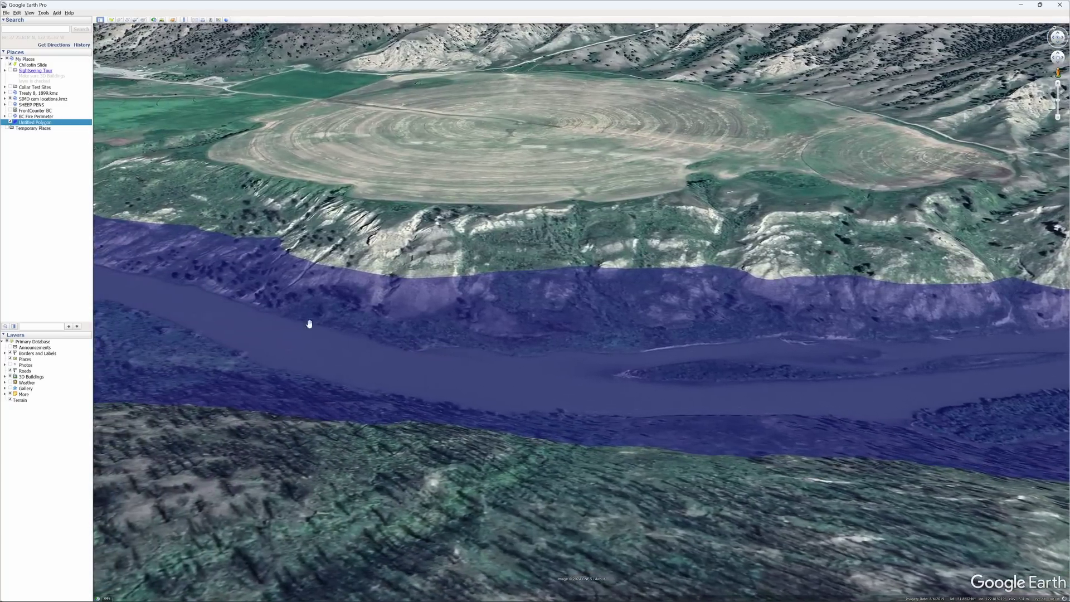
Follow the polygon to its upstream end and centre the circular field, shifted slightly right.
{"action": "left_click_drag", "start_coordinate": [249, 308], "coordinate": [342, 320]}
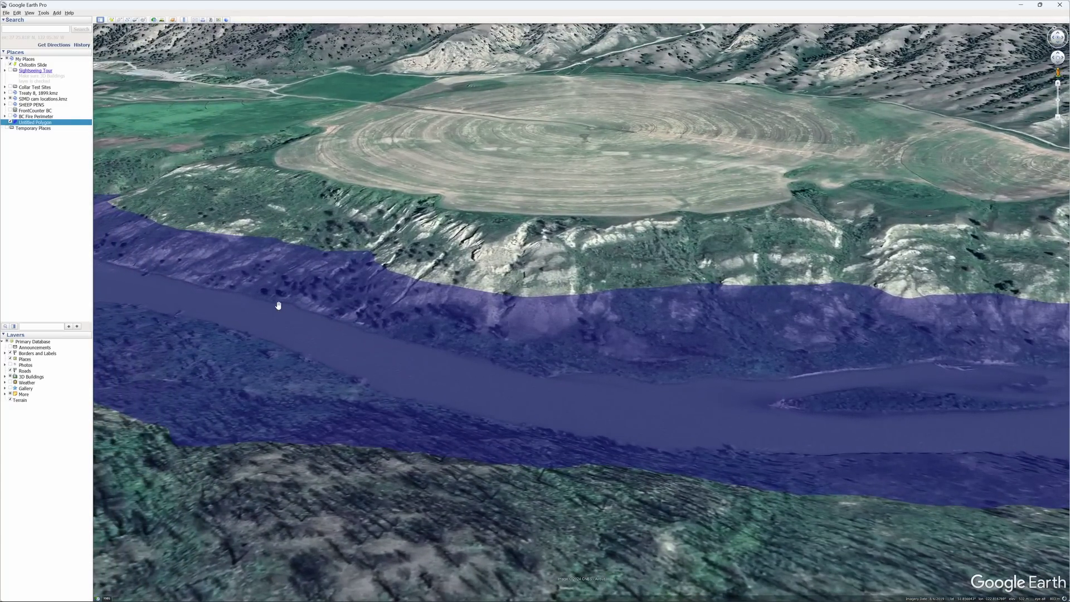
{"action": "left_click_drag", "start_coordinate": [266, 303], "coordinate": [316, 316]}
{"action": "left_click_drag", "start_coordinate": [241, 288], "coordinate": [454, 315]}
{"action": "left_click_drag", "start_coordinate": [270, 296], "coordinate": [437, 308]}
{"action": "left_click_drag", "start_coordinate": [258, 255], "coordinate": [338, 286]}
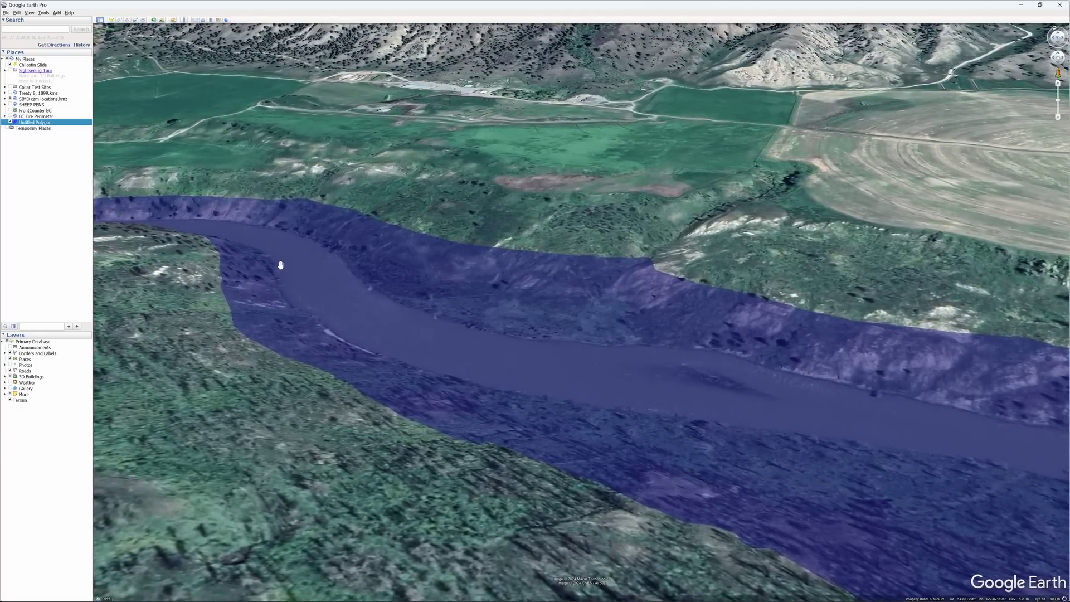
{"action": "left_click_drag", "start_coordinate": [561, 323], "coordinate": [459, 359]}
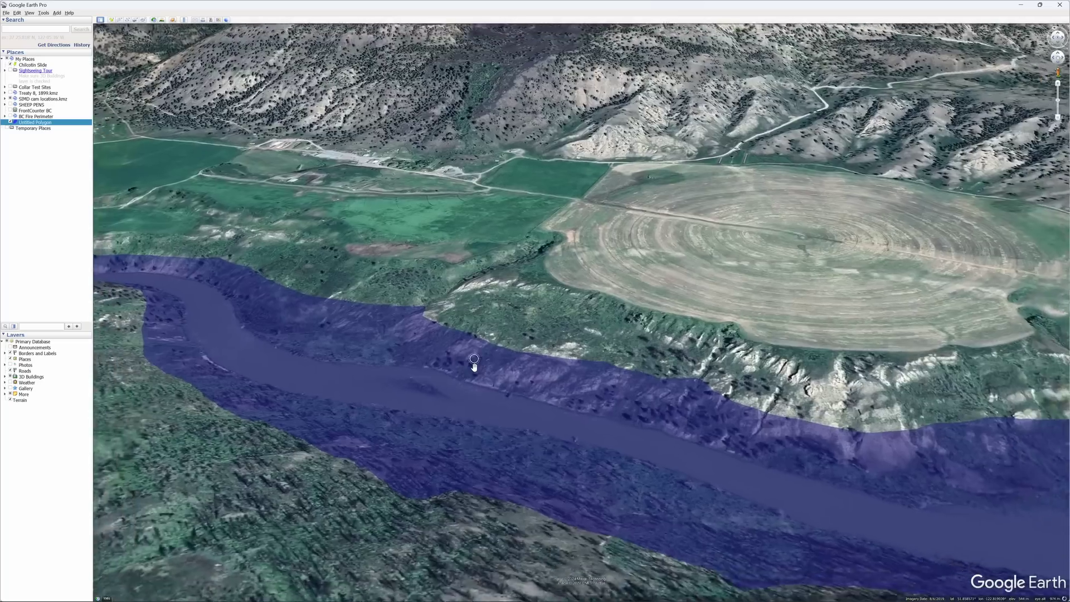
{"action": "left_click_drag", "start_coordinate": [320, 304], "coordinate": [442, 332]}
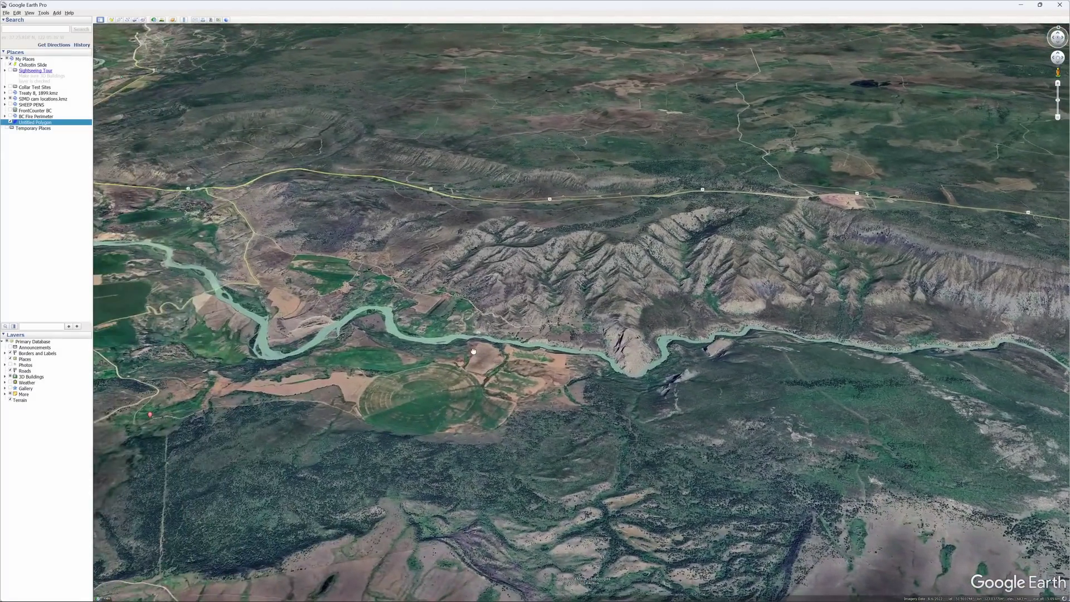
Pan along the winding river and road to the eroded cliffs at the river bend beyond the circular field.
{"action": "left_click_drag", "start_coordinate": [233, 283], "coordinate": [475, 335]}
{"action": "left_click_drag", "start_coordinate": [293, 296], "coordinate": [183, 305]}
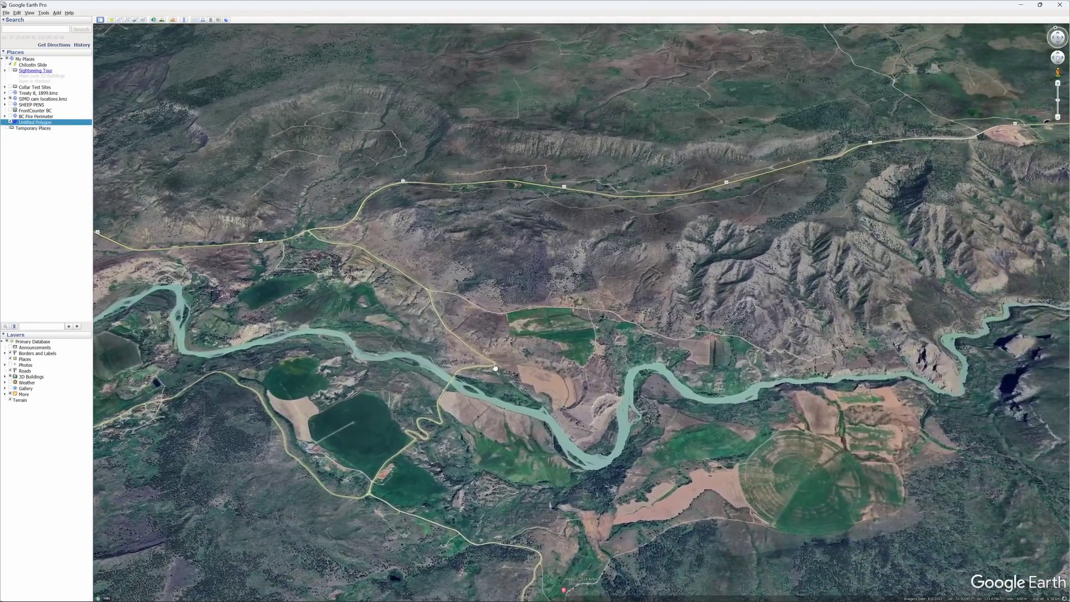
{"action": "left_click_drag", "start_coordinate": [495, 368], "coordinate": [213, 340]}
{"action": "left_click_drag", "start_coordinate": [428, 316], "coordinate": [453, 355]}
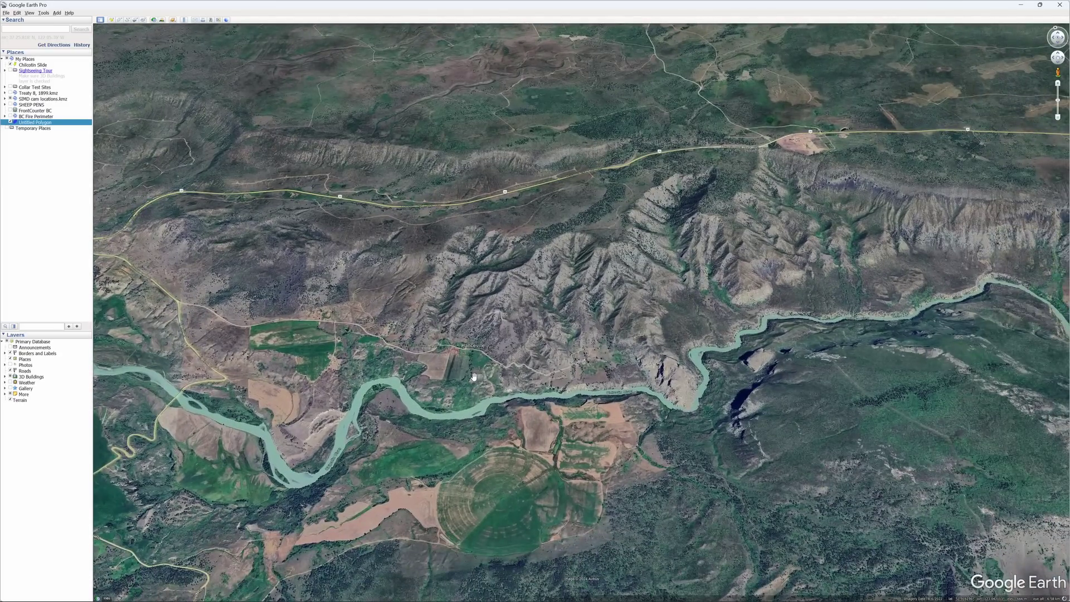
{"action": "left_click_drag", "start_coordinate": [677, 368], "coordinate": [492, 358]}
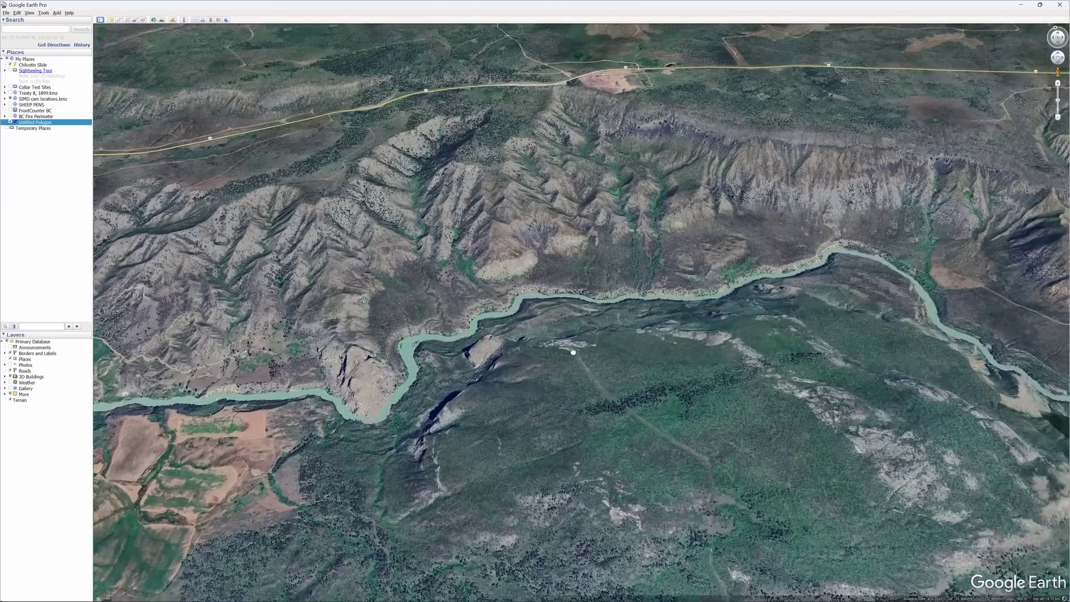
{"action": "left_click_drag", "start_coordinate": [704, 374], "coordinate": [521, 344]}
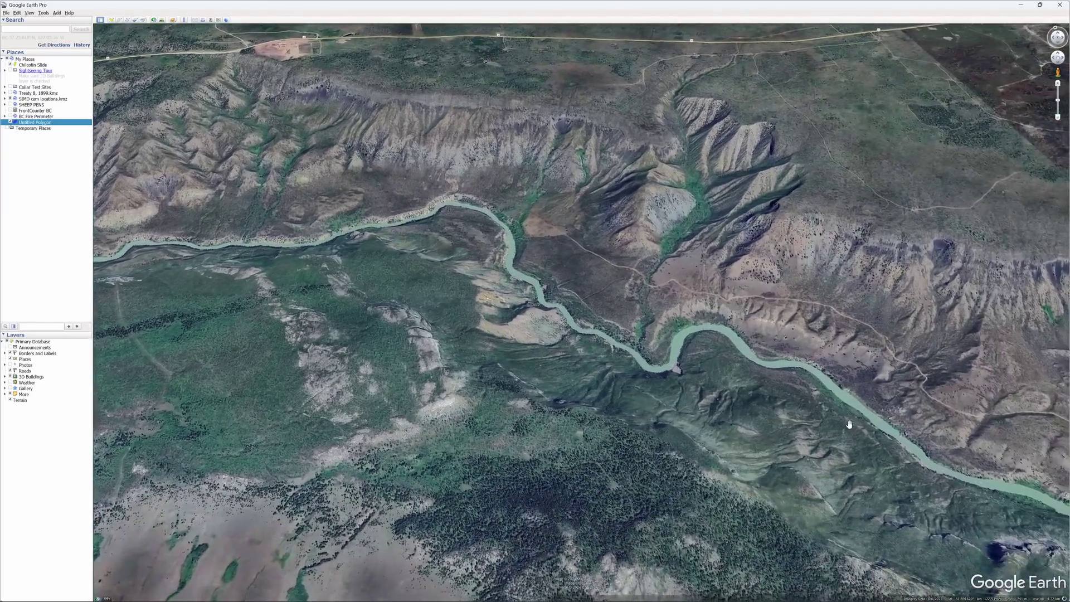